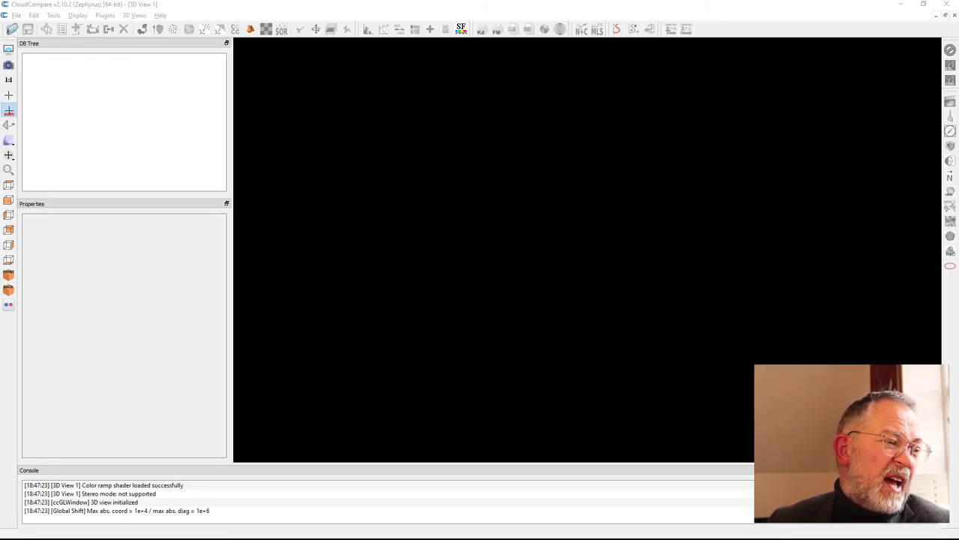
Load the LAZ tile into the 3D view, importing its default standard LAS fields for all
left_click_drag(186, 366, 408, 276)
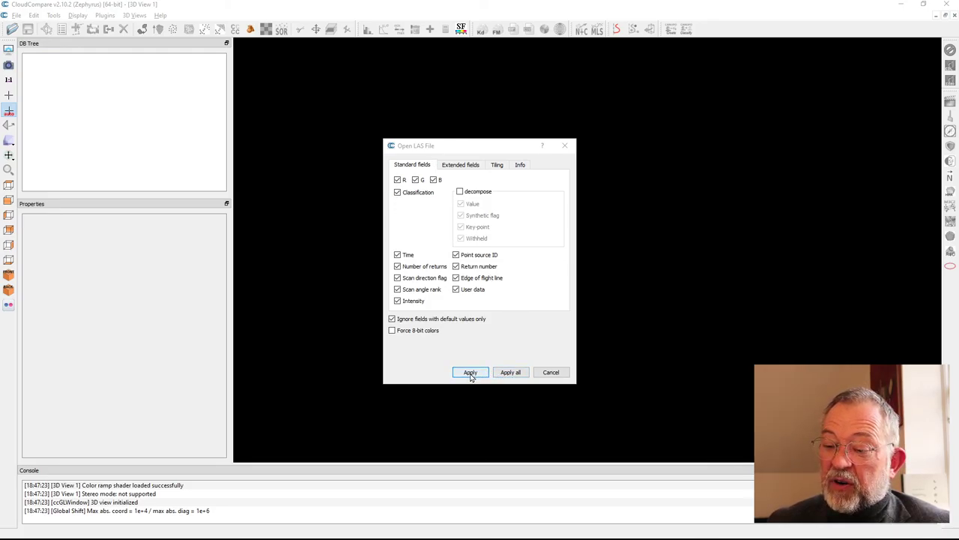
left_click(506, 374)
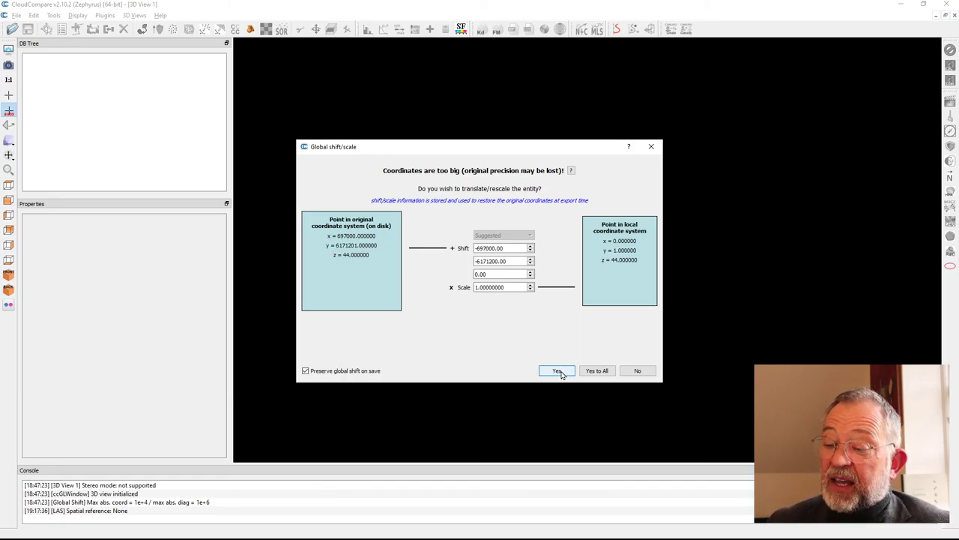
Accept the proposed -697000 / -6171200 global shift so PUNKTSKY_1km_6171_697 loads
left_click(558, 371)
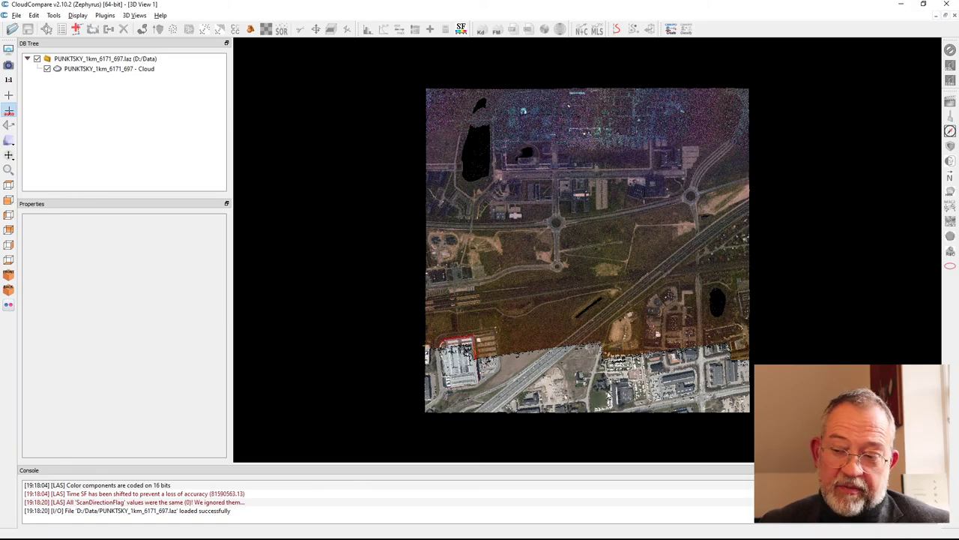
Orbit and zoom the tile through side and oblique views around the parking lot
left_click_drag(634, 415, 501, 317)
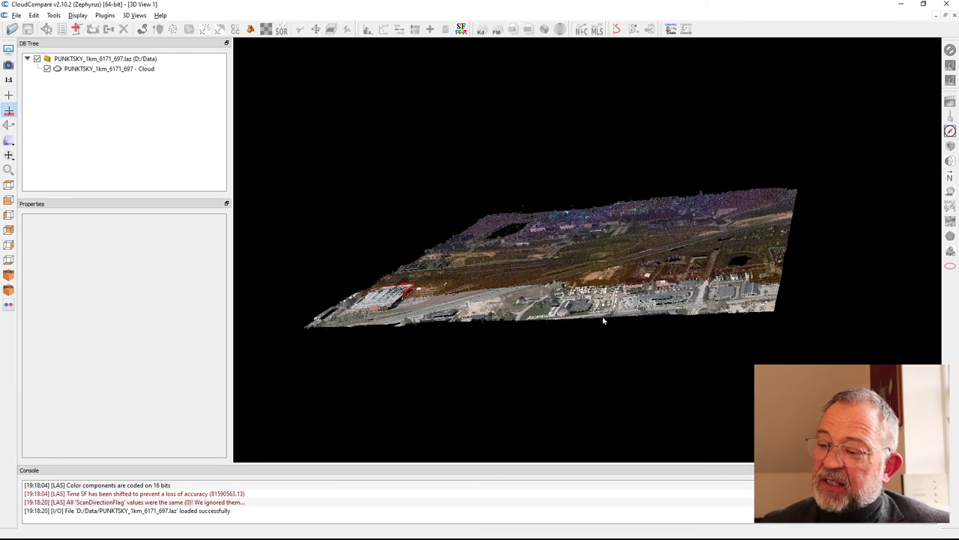
scroll(532, 381, "up", 5)
left_click_drag(532, 380, 416, 335)
left_click_drag(636, 313, 541, 412)
scroll(585, 390, "up", 4)
left_click_drag(463, 426, 558, 364)
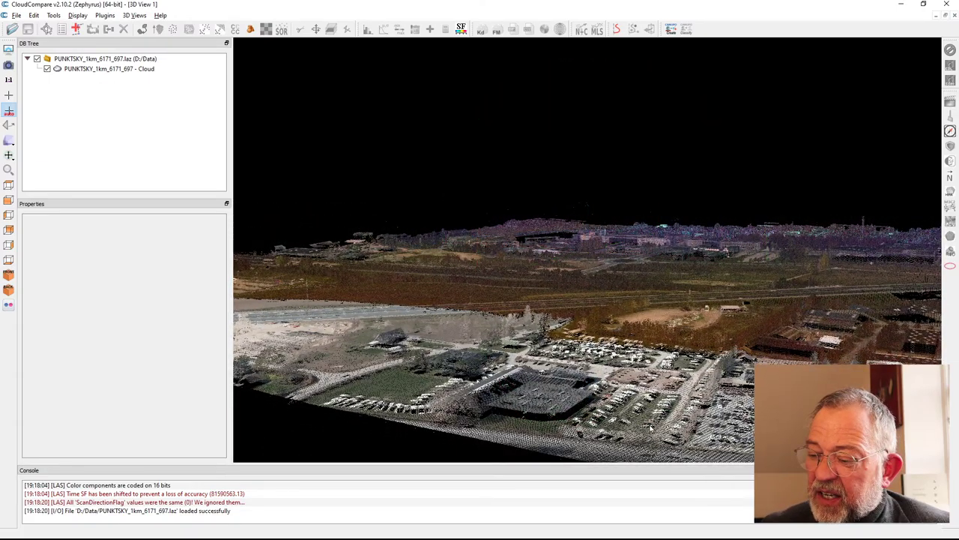
left_click_drag(650, 428, 595, 358)
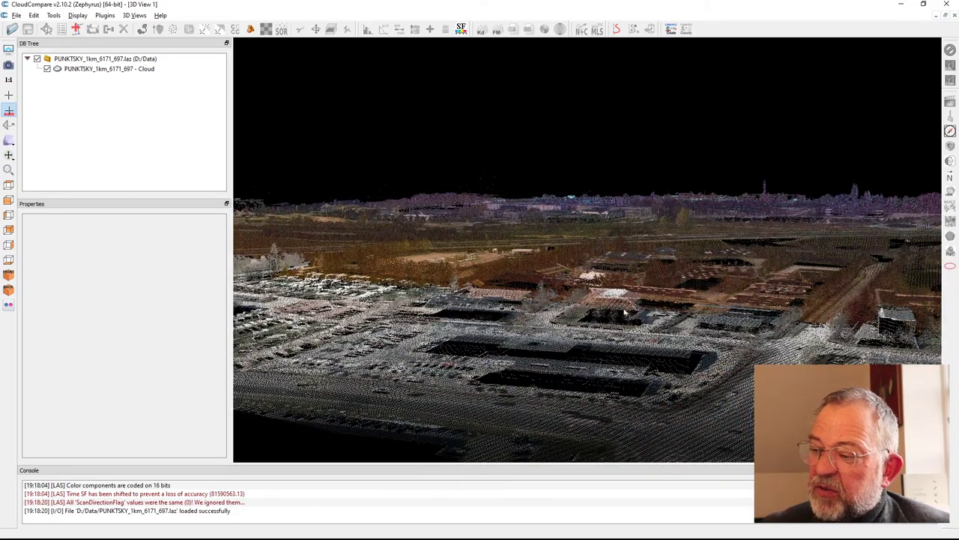
Raise the default point size to 2 so the points render larger
mouse_move(292, 68)
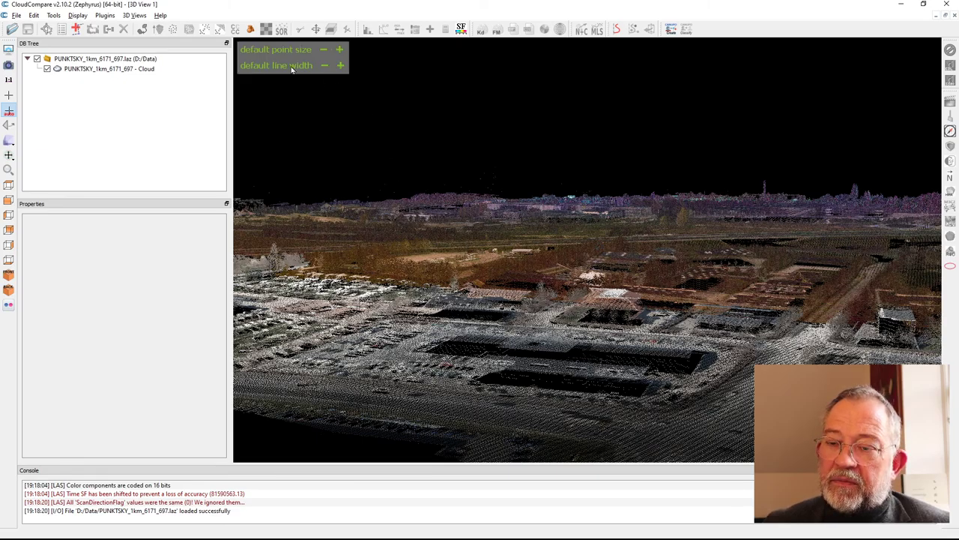
left_click(339, 50)
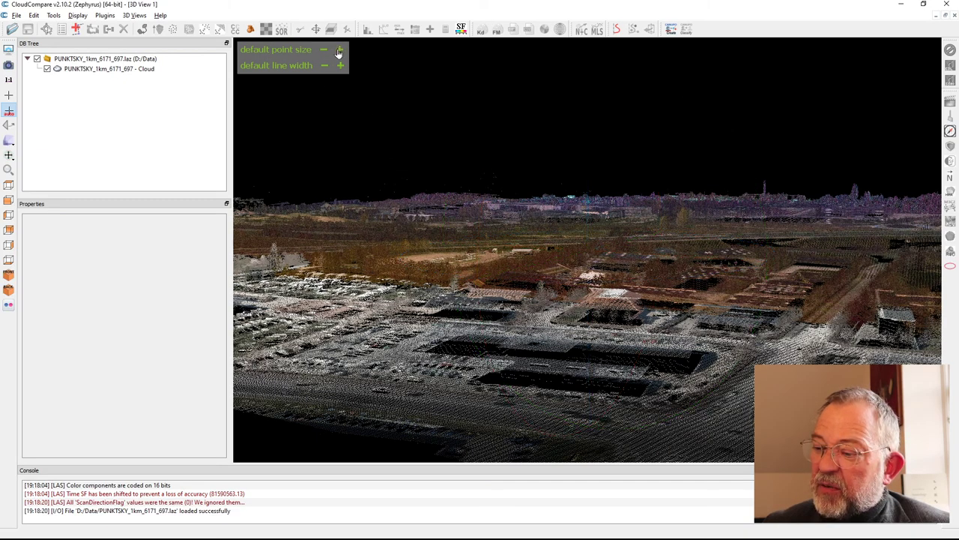
left_click(340, 50)
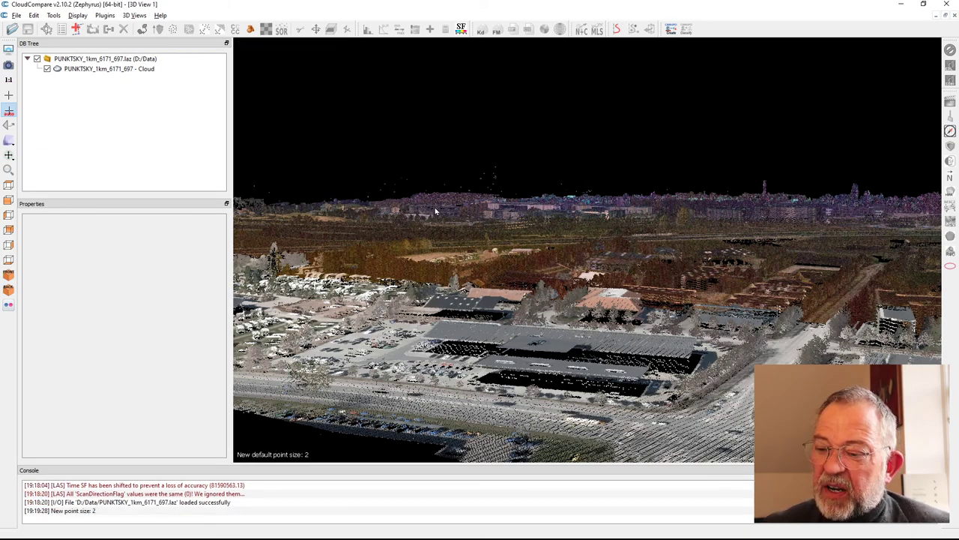
left_click_drag(451, 314, 501, 318)
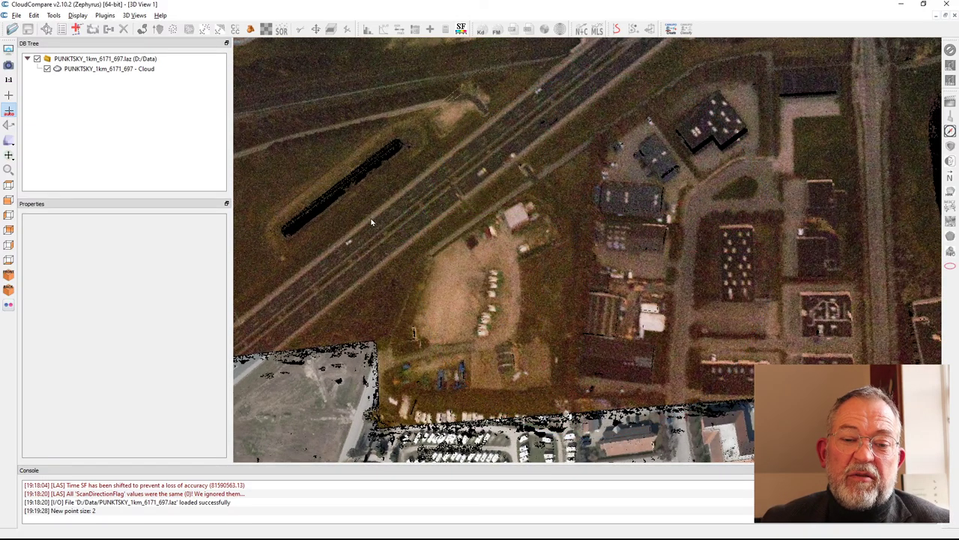
Switch the cloud's colours from RGB to Scalar field, showing PointSourceId in blue and red
left_click(124, 69)
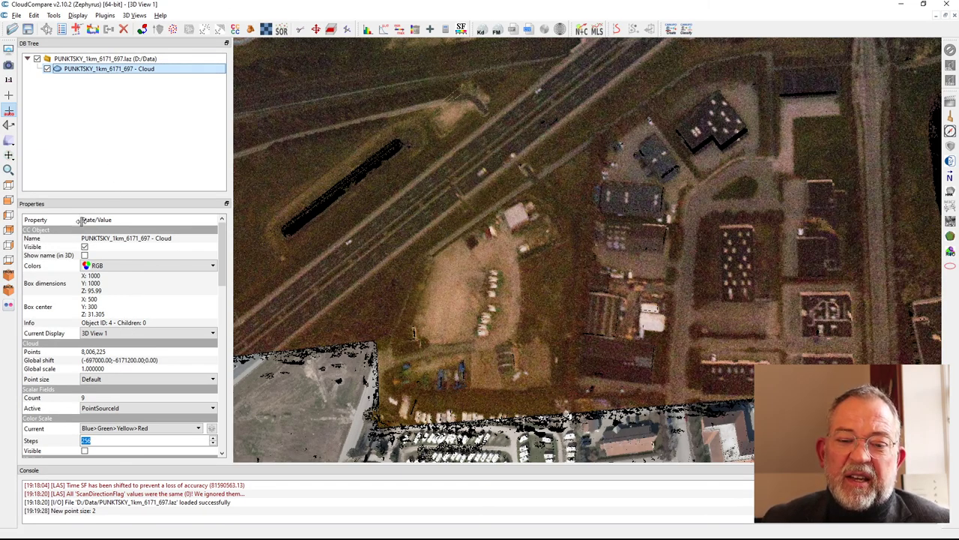
left_click(131, 267)
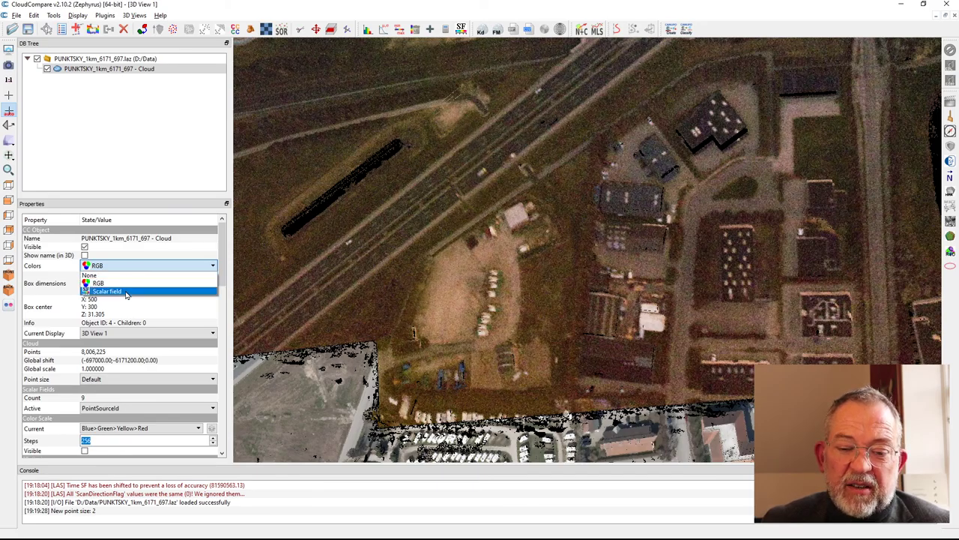
left_click(126, 291)
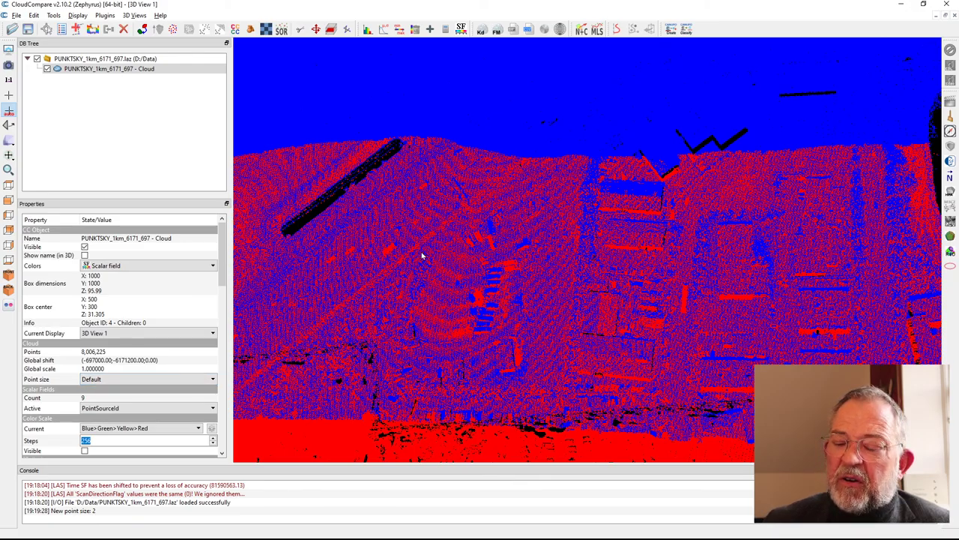
scroll(442, 232, "down", 8)
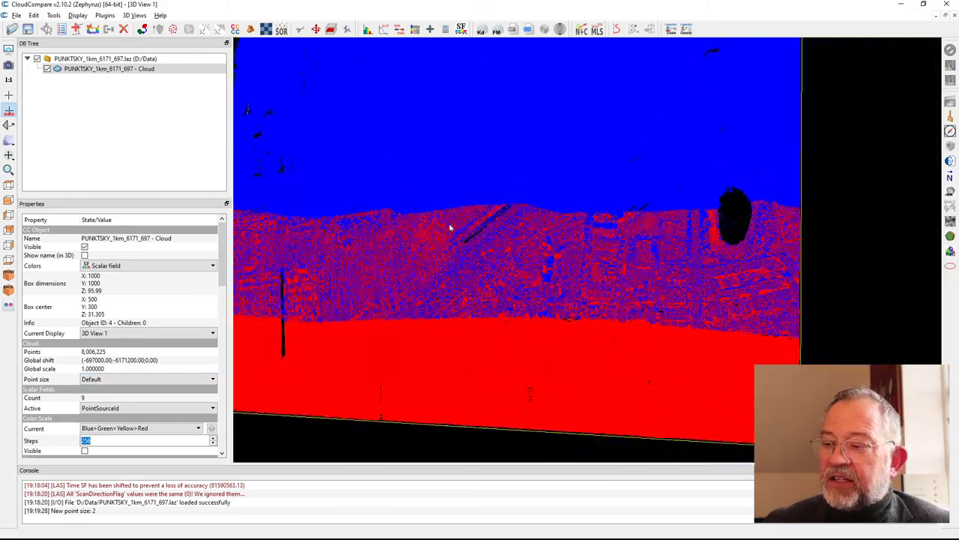
left_click_drag(447, 247, 416, 318)
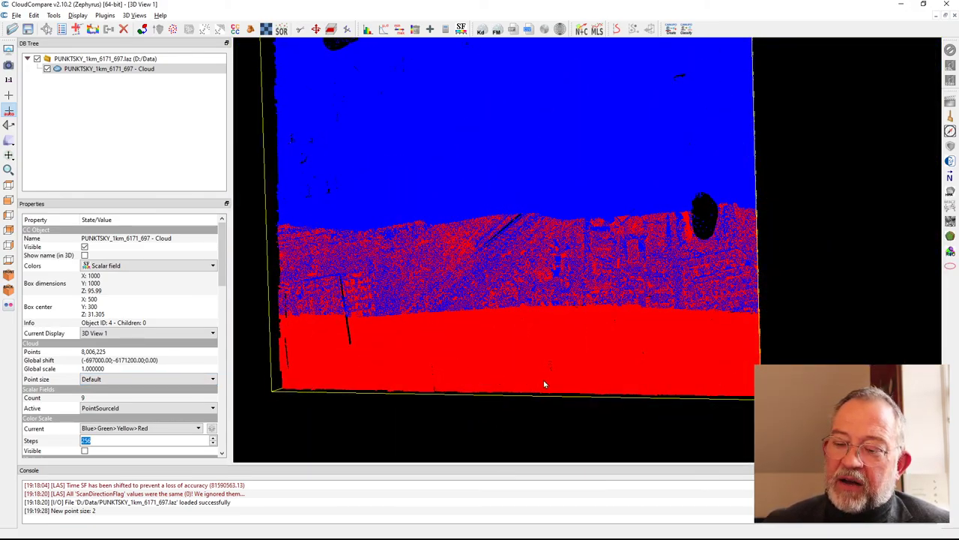
left_click_drag(465, 381, 493, 121)
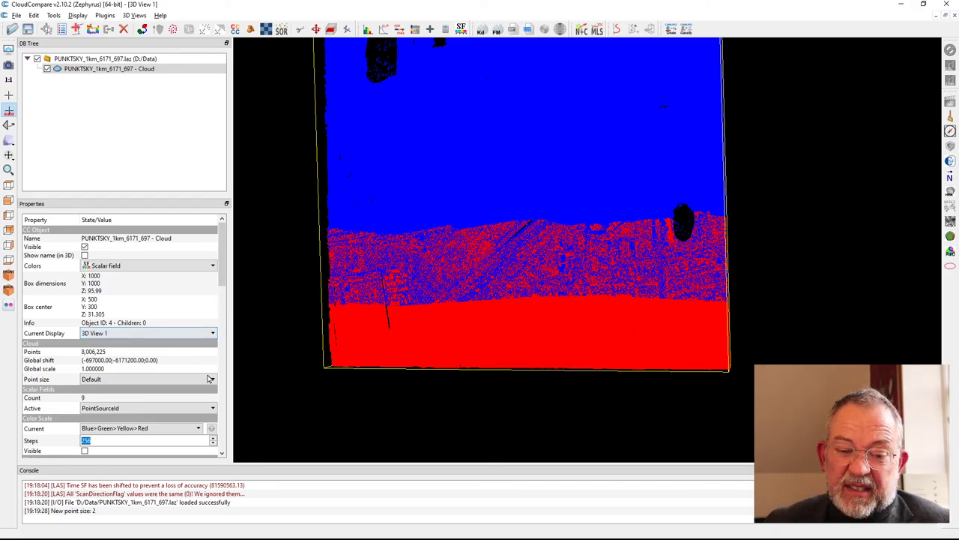
left_click(211, 412)
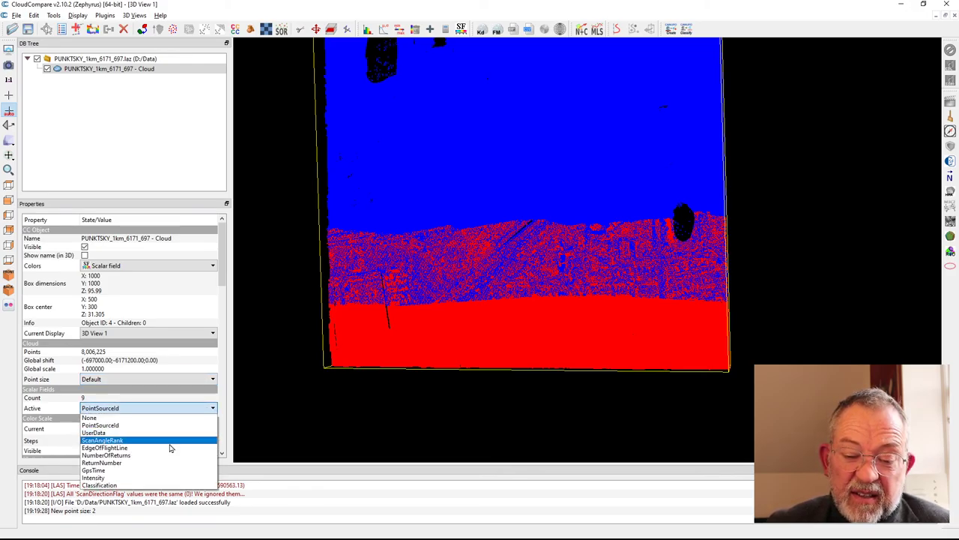
Make Classification the active field with the Classified colour scale, then tilt the cloud obliquely
left_click(164, 486)
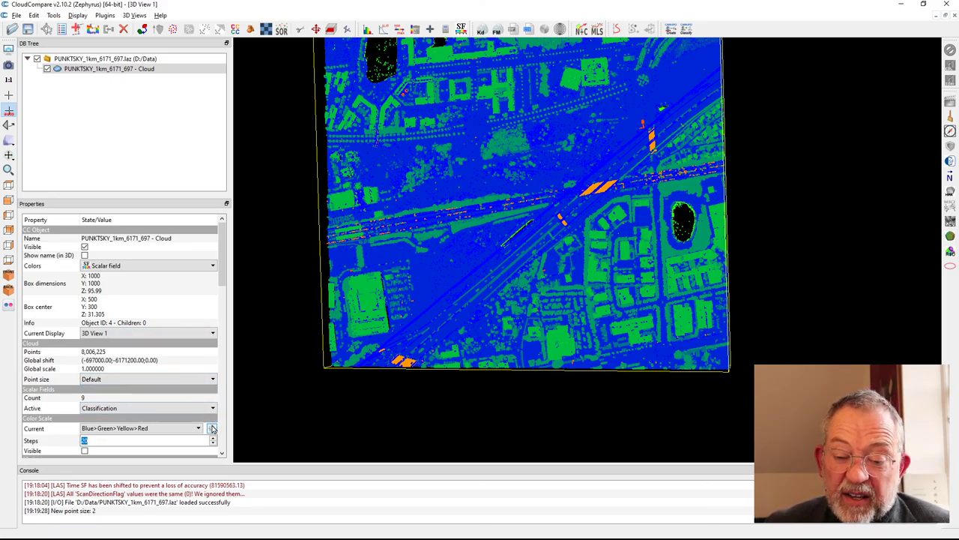
left_click(198, 428)
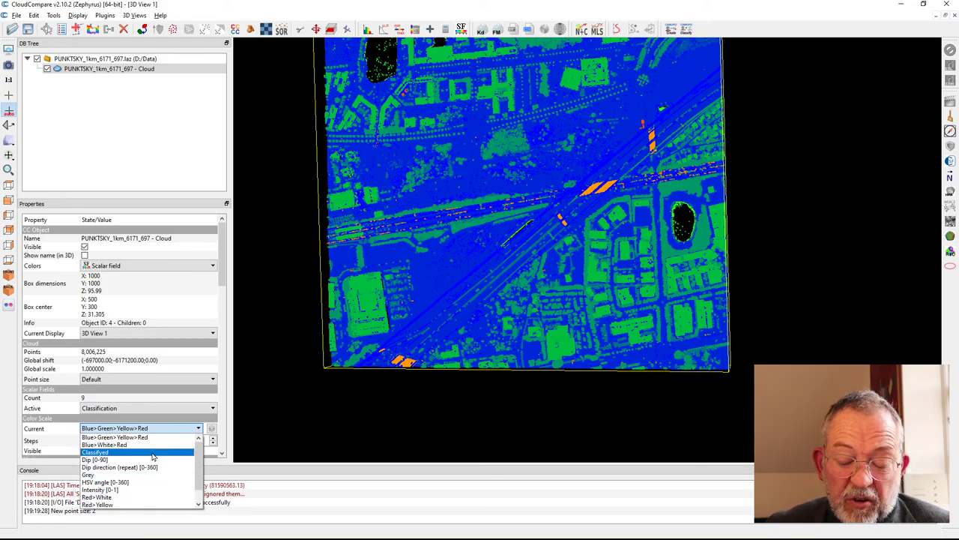
scroll(127, 491, "down", 1)
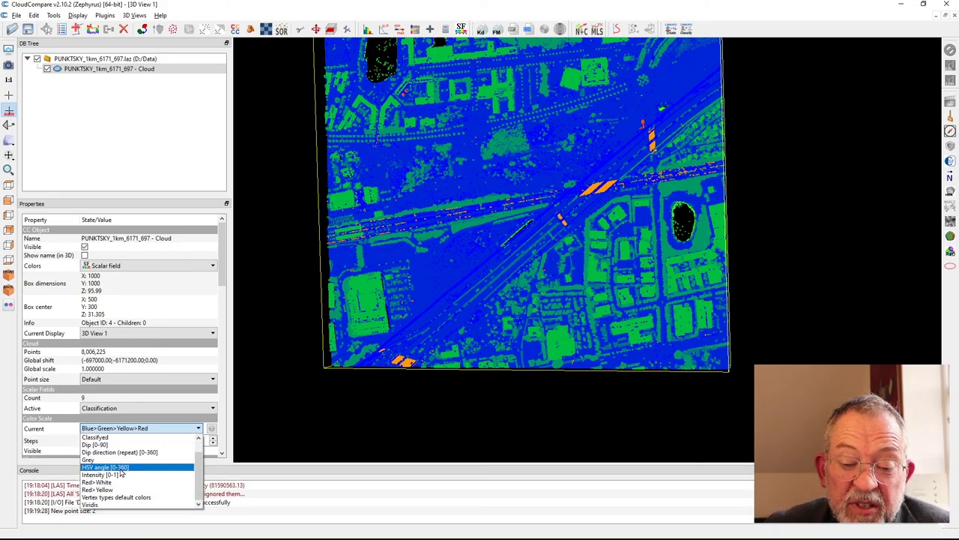
scroll(122, 474, "up", 1)
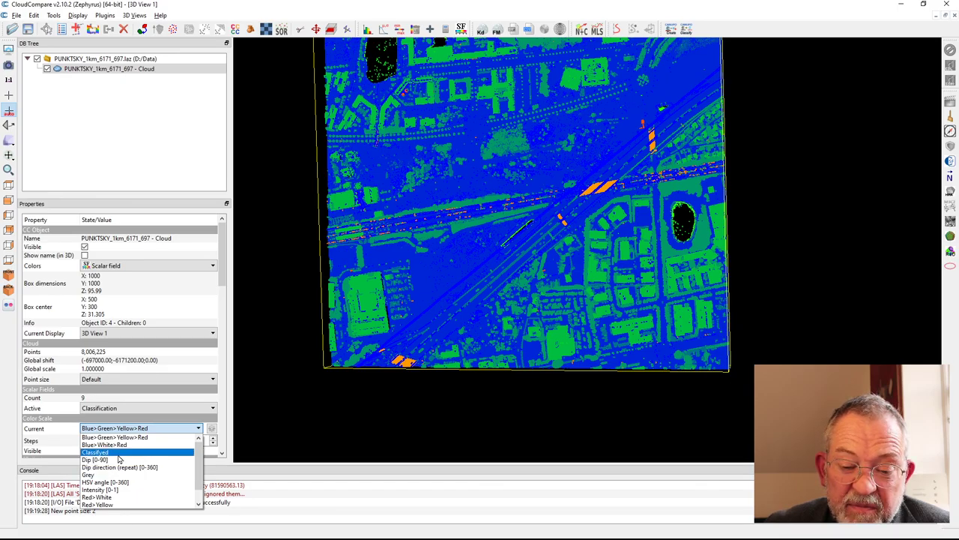
left_click(117, 454)
left_click_drag(441, 306, 465, 239)
left_click_drag(562, 237, 607, 278)
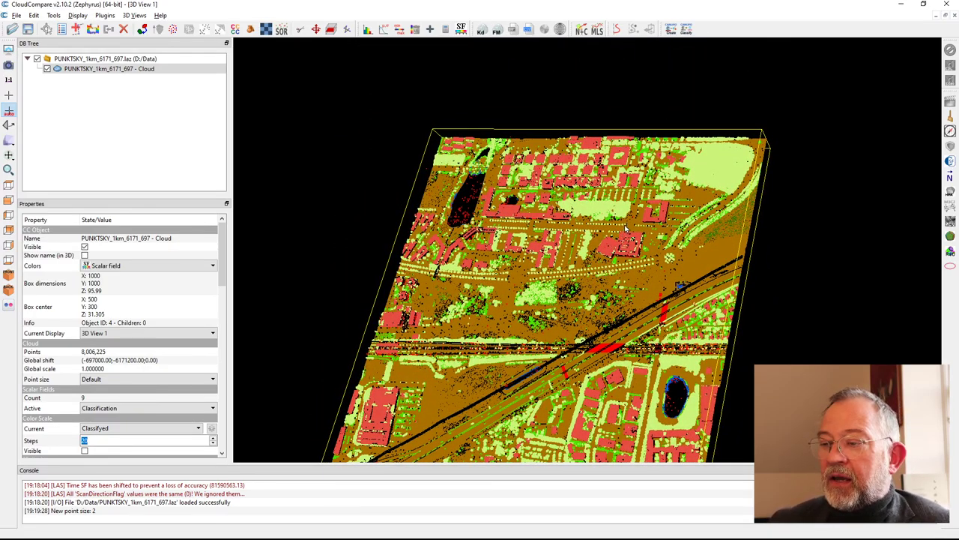
scroll(627, 228, "up", 5)
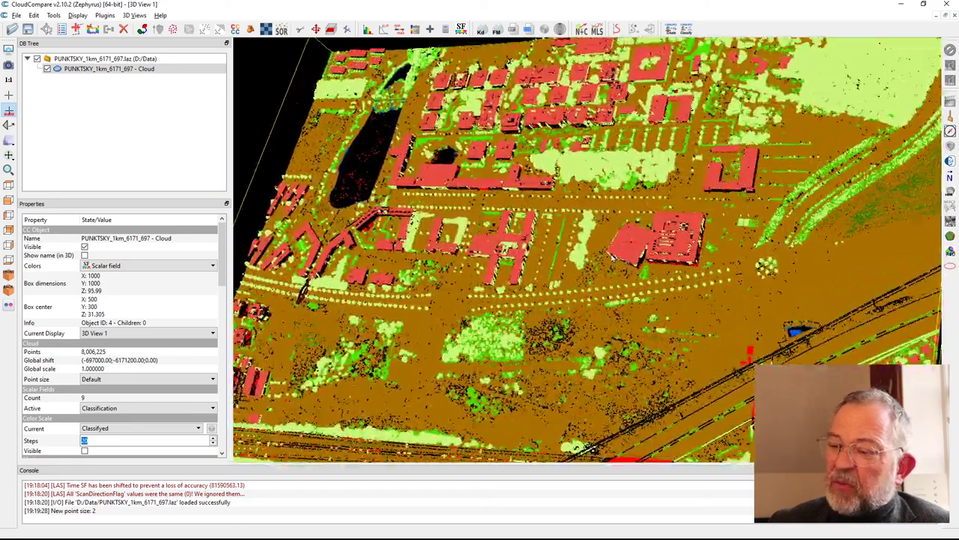
Zoom in and orbit to a low oblique view of red roofs, green trees and brown ground
scroll(599, 241, "up", 2)
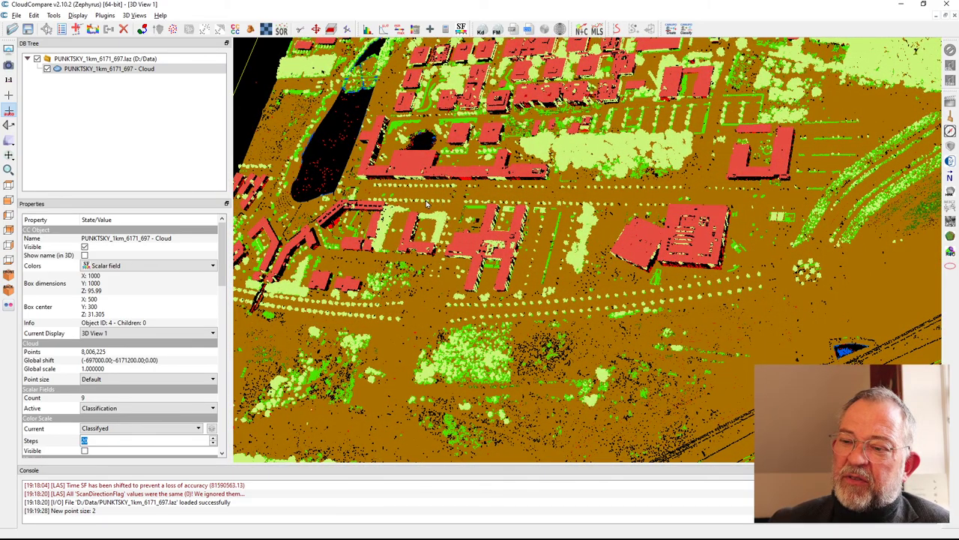
mouse_move(427, 204)
left_mouse_down()
mouse_move(440, 204)
mouse_move(409, 203)
left_mouse_up()
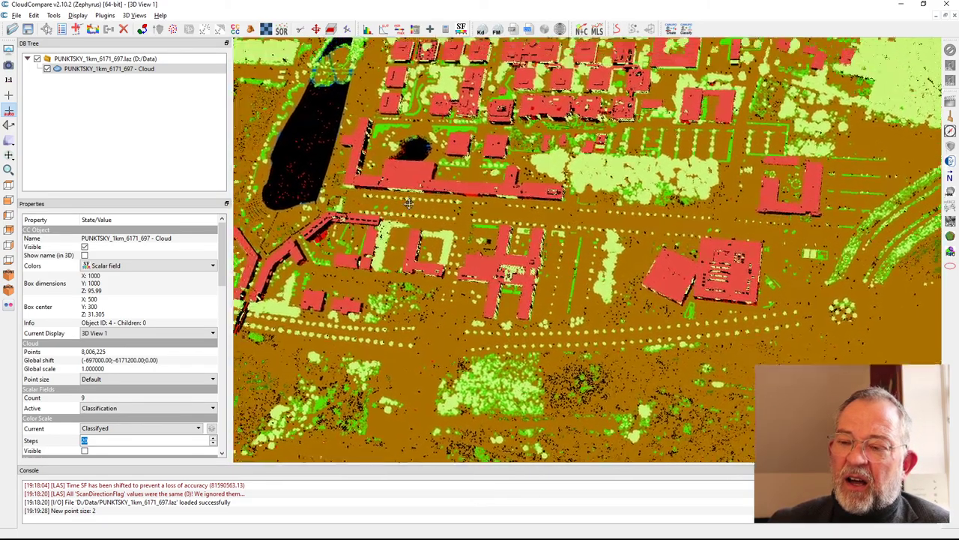
scroll(409, 203, "down", 5)
scroll(433, 389, "up", 6)
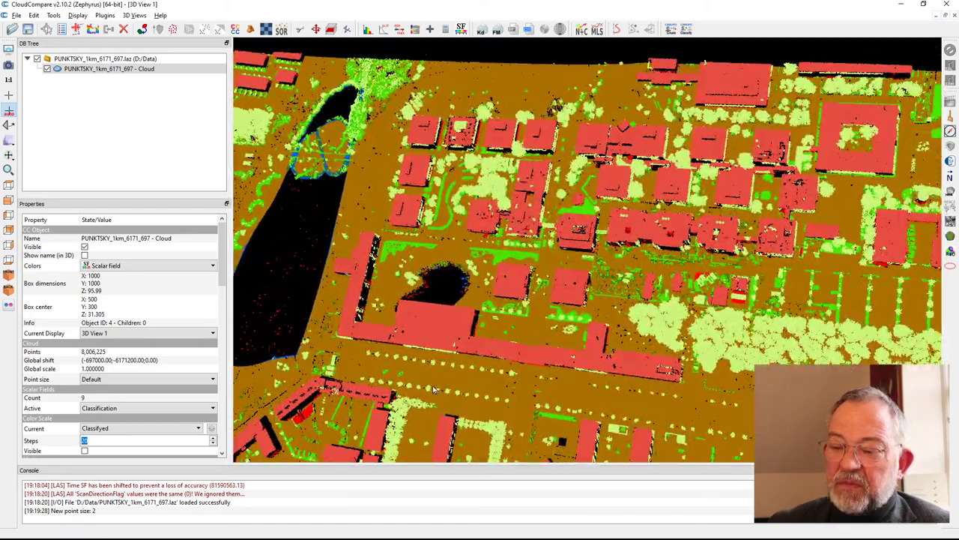
left_click_drag(433, 388, 520, 214)
left_click_drag(413, 316, 537, 323)
left_click_drag(429, 260, 527, 292)
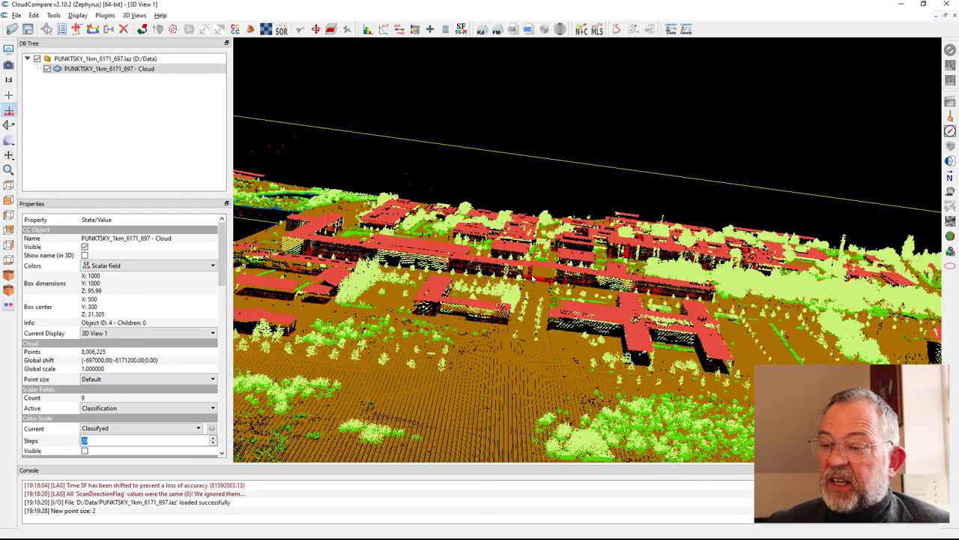
scroll(532, 319, "up", 5)
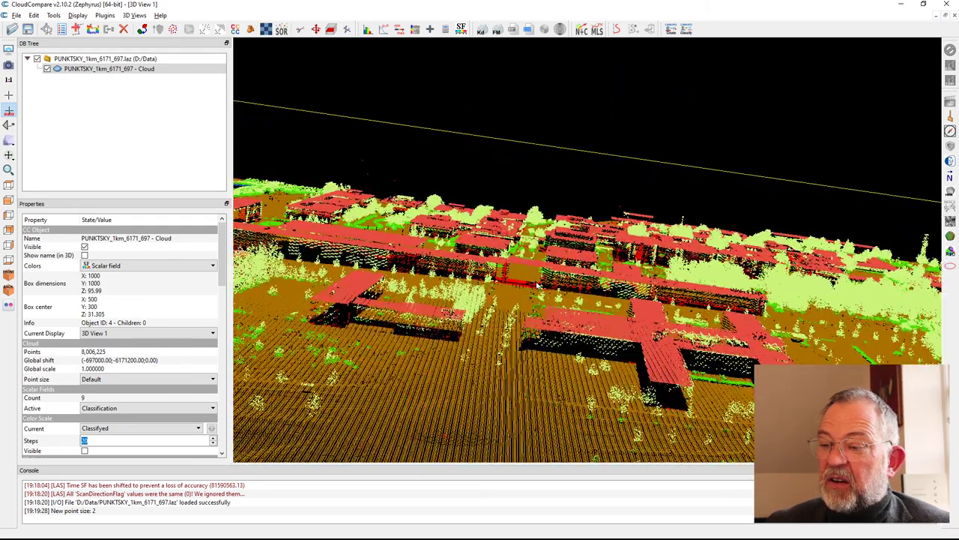
left_click_drag(476, 324, 605, 381)
left_click_drag(655, 353, 427, 198)
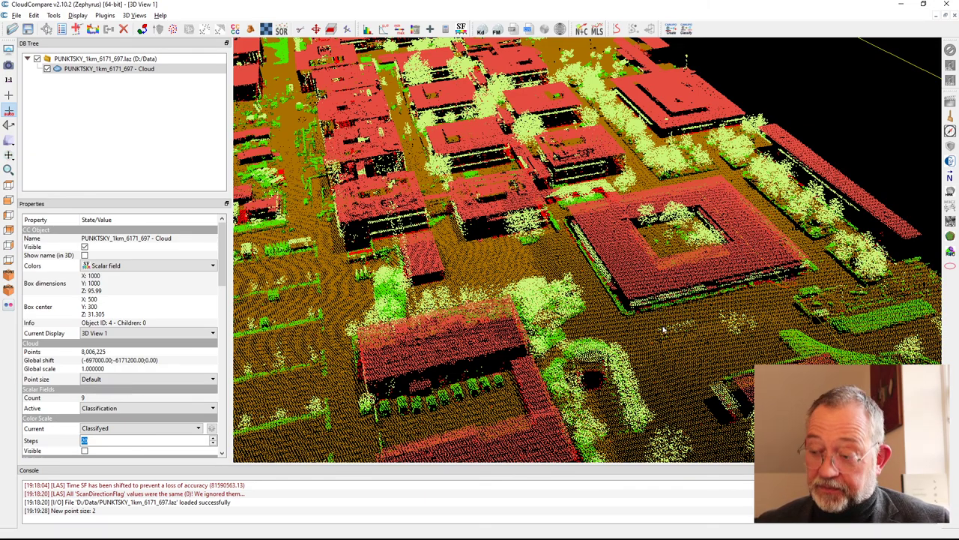
left_click_drag(667, 327, 493, 310)
left_click_drag(645, 316, 657, 301)
left_click_drag(566, 300, 507, 376)
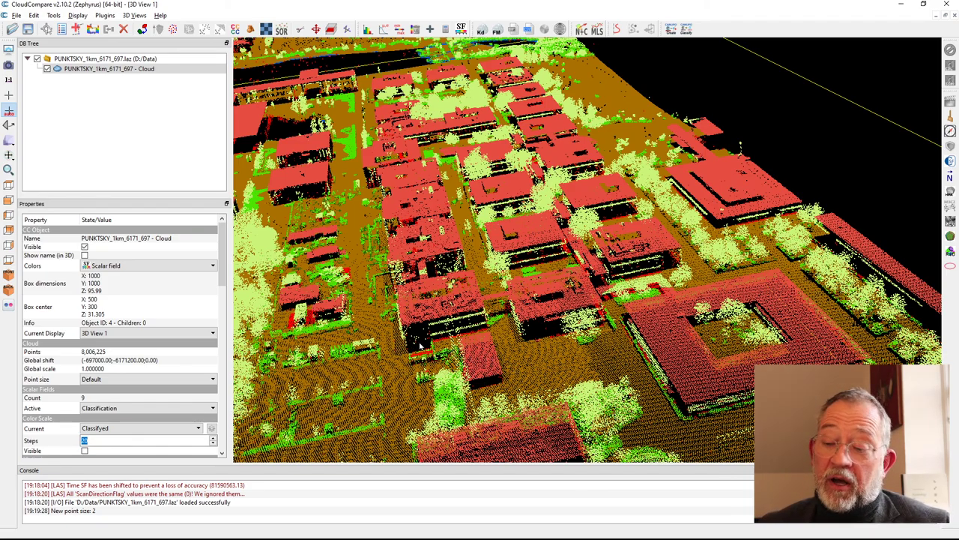
left_click_drag(559, 383, 547, 323)
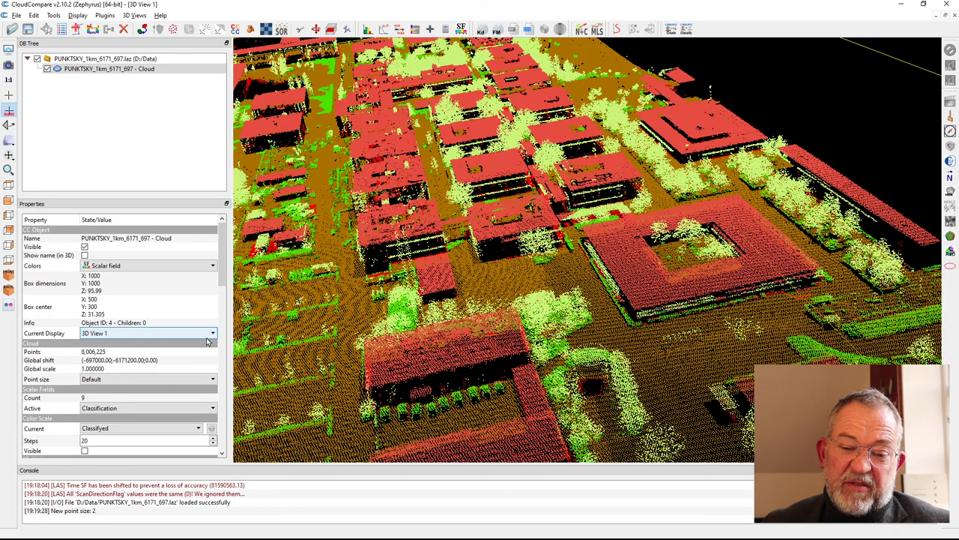
Make ReturnNumber the active scalar field and zoom in to inspect trees and buildings
left_click(214, 409)
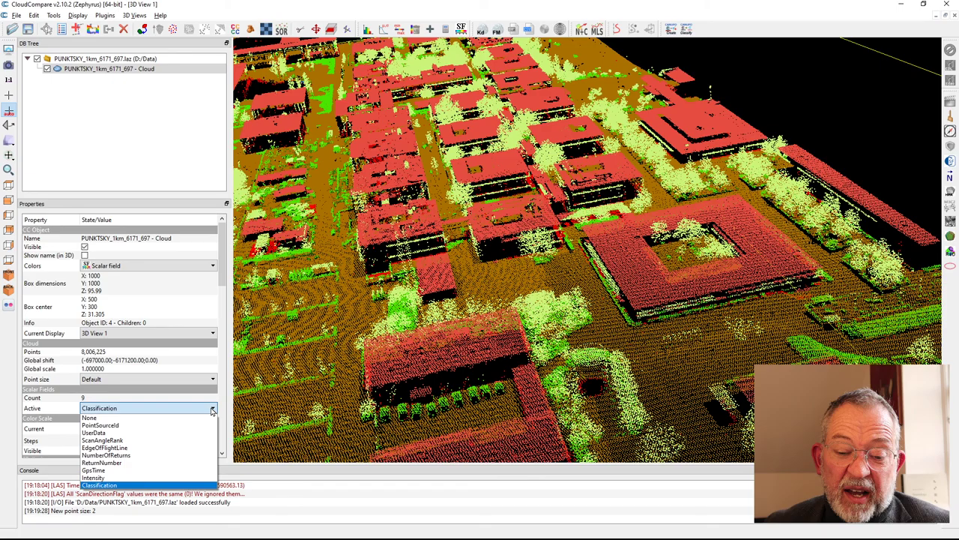
left_click(170, 462)
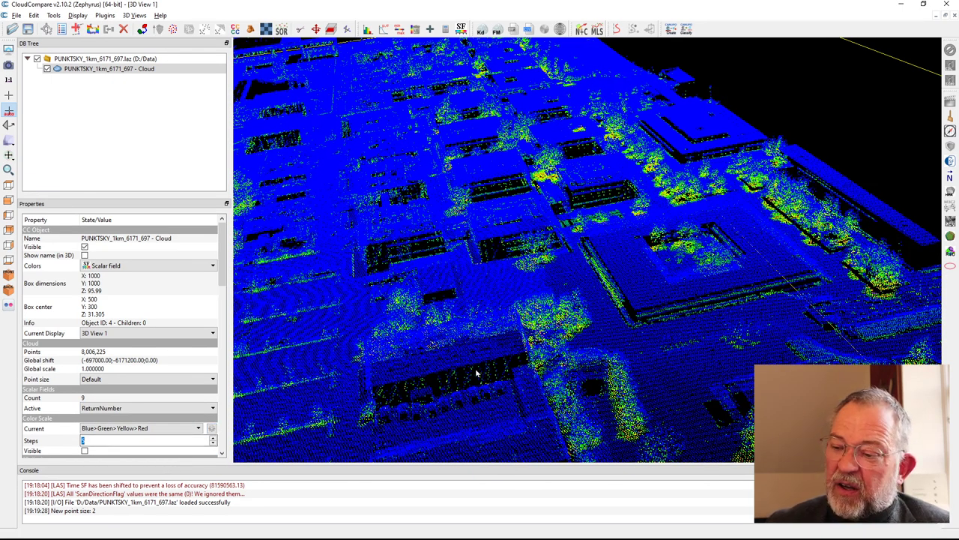
scroll(577, 371, "up", 5)
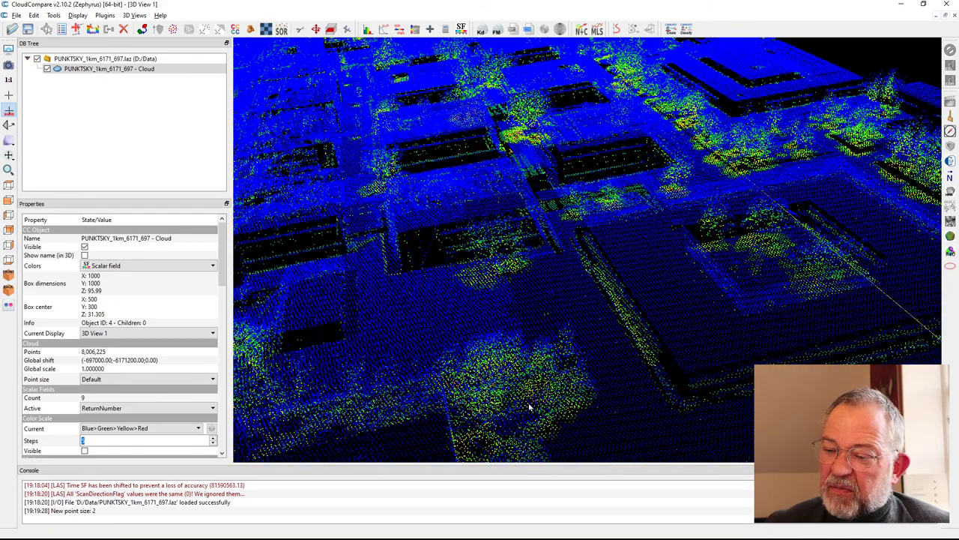
scroll(506, 299, "up", 2)
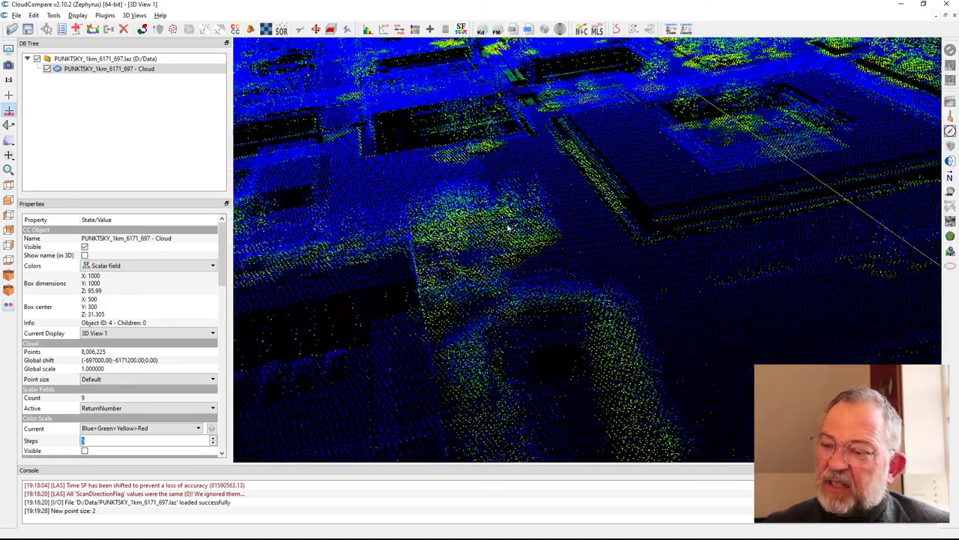
left_click_drag(570, 197, 422, 278)
scroll(429, 298, "up", 2)
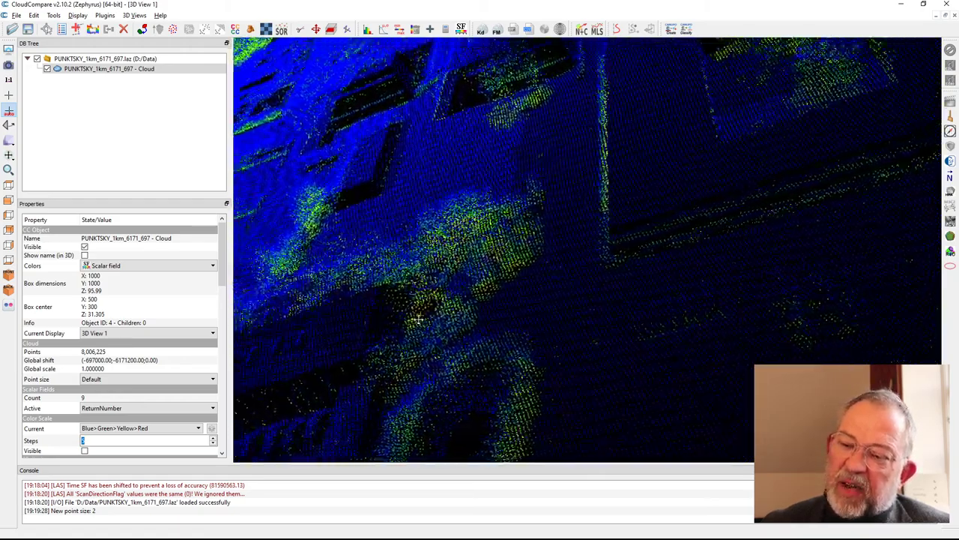
scroll(336, 384, "down", 2)
scroll(336, 384, "down", 1)
left_click_drag(408, 318, 428, 275)
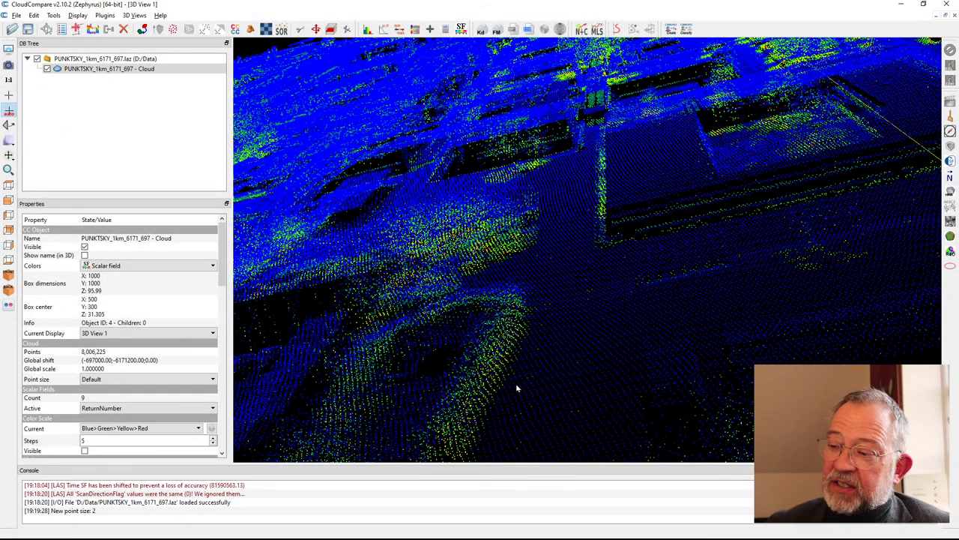
scroll(515, 368, "down", 5)
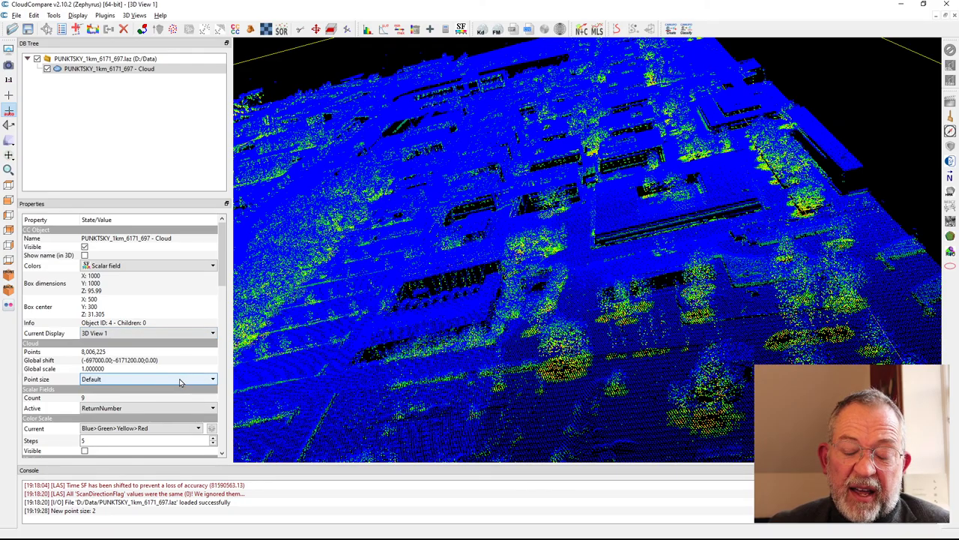
Set the active scalar field back to Classification and enable Show name (in 3D)
left_click(176, 335)
left_click(177, 343)
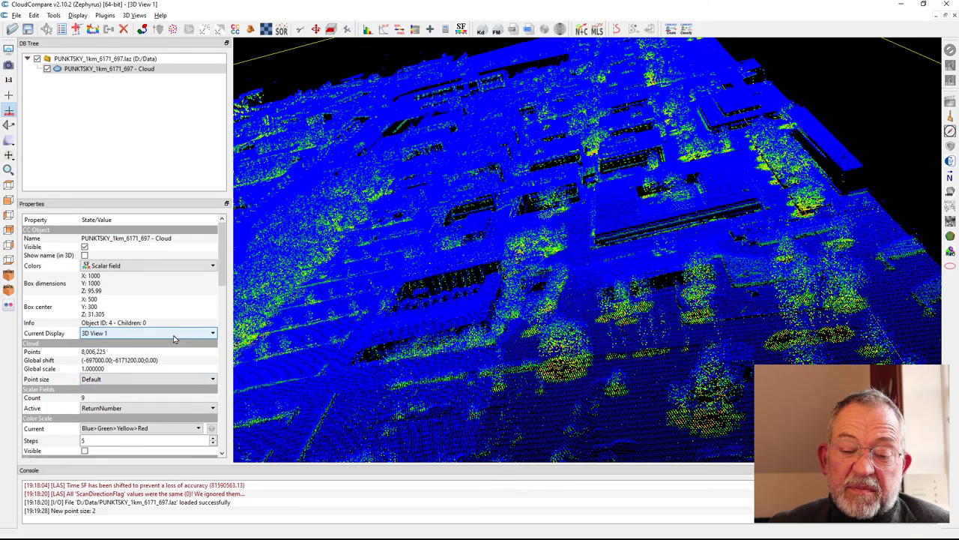
left_click(178, 408)
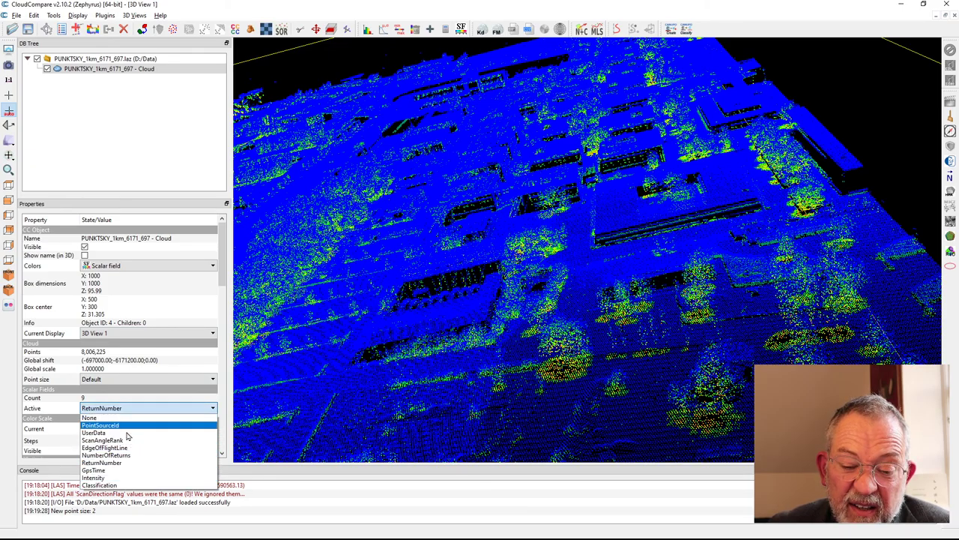
left_click(129, 486)
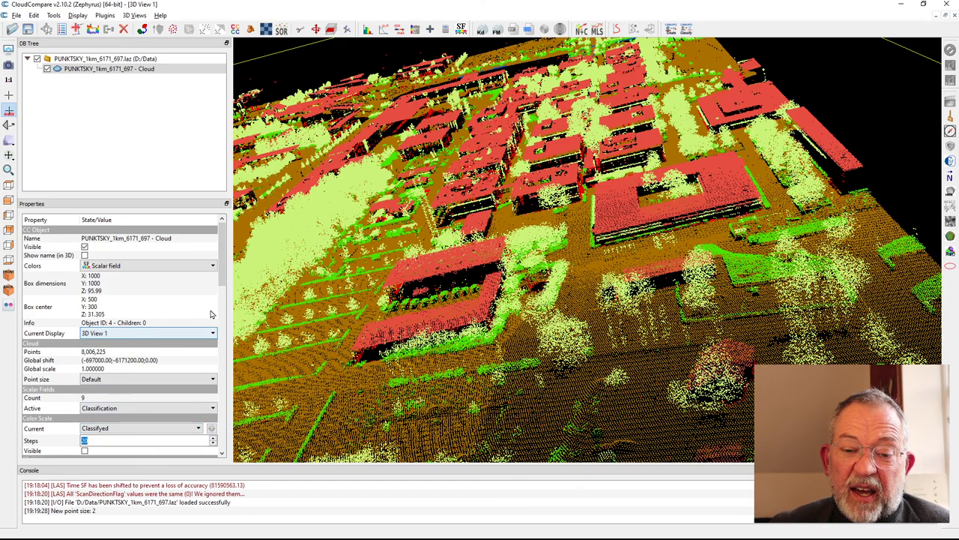
left_click(85, 256)
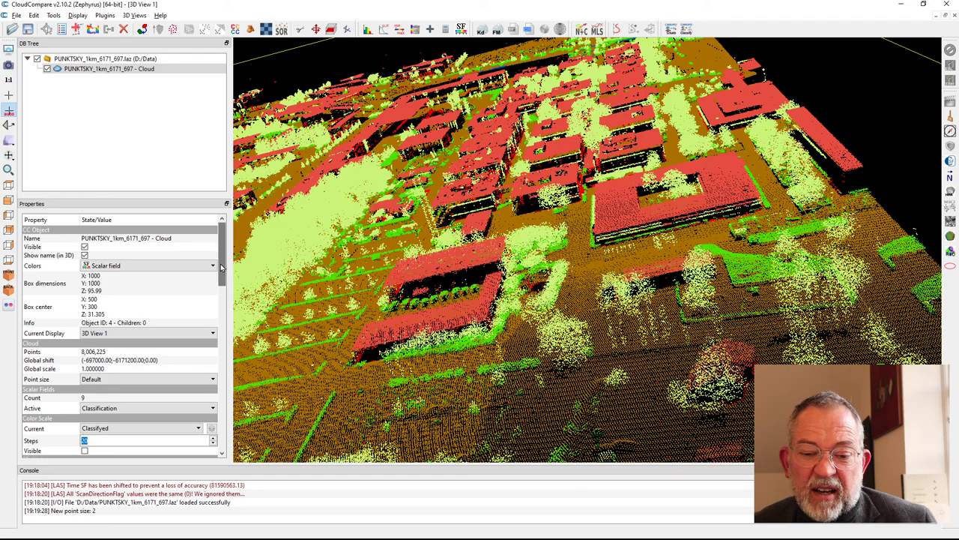
Display the Classification colour-scale bar, ranging up to 20, in the 3D view
left_click_drag(222, 267, 222, 328)
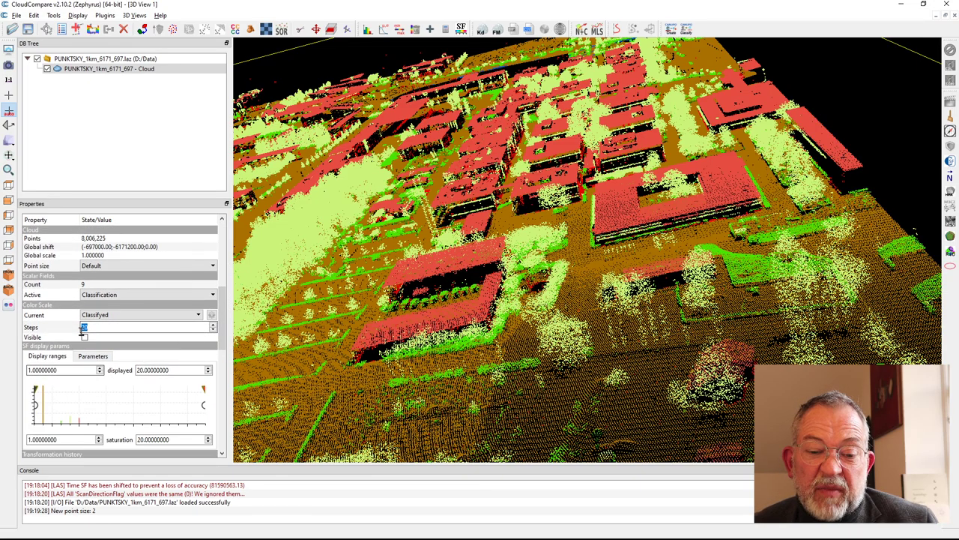
left_click(85, 337)
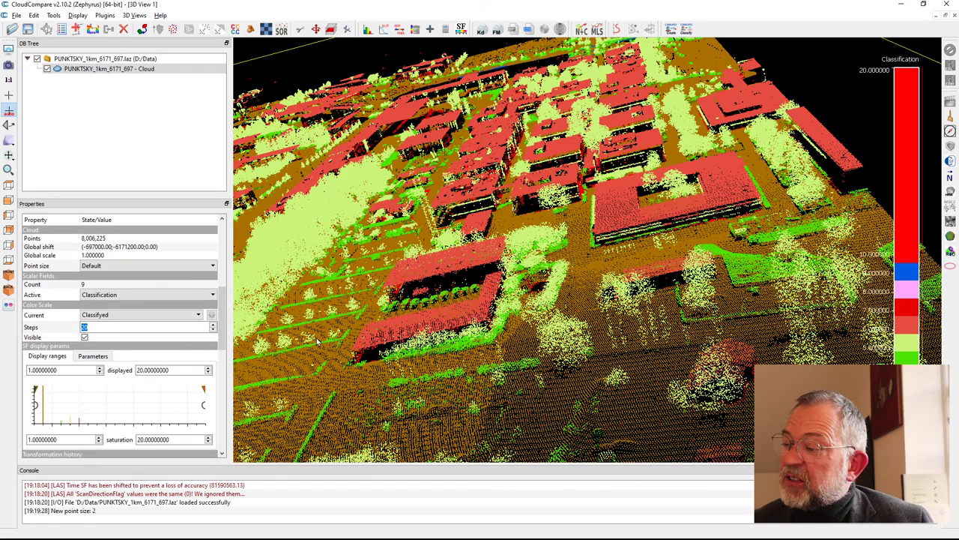